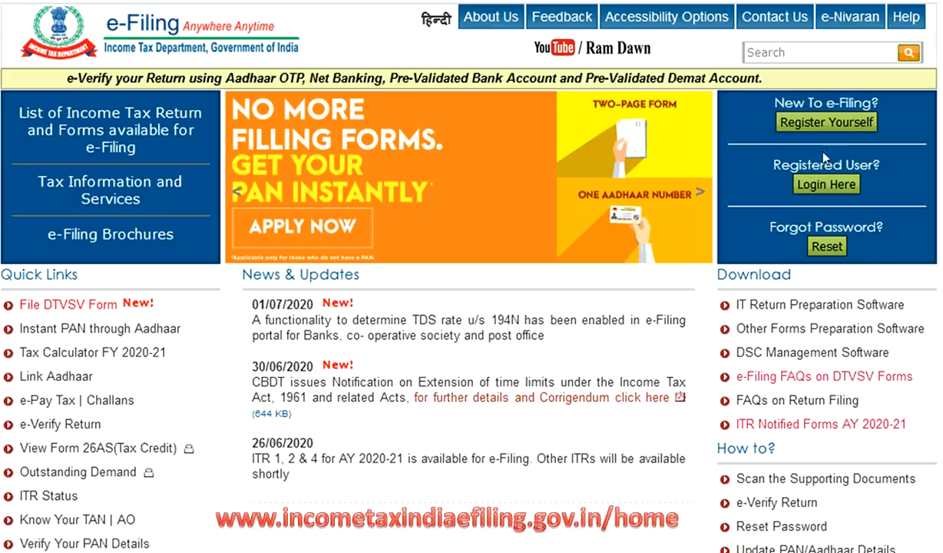
Step: Open the registered-user login page and log in to the e-Filing account
{"action": "left_click", "coordinate": [803, 178]}
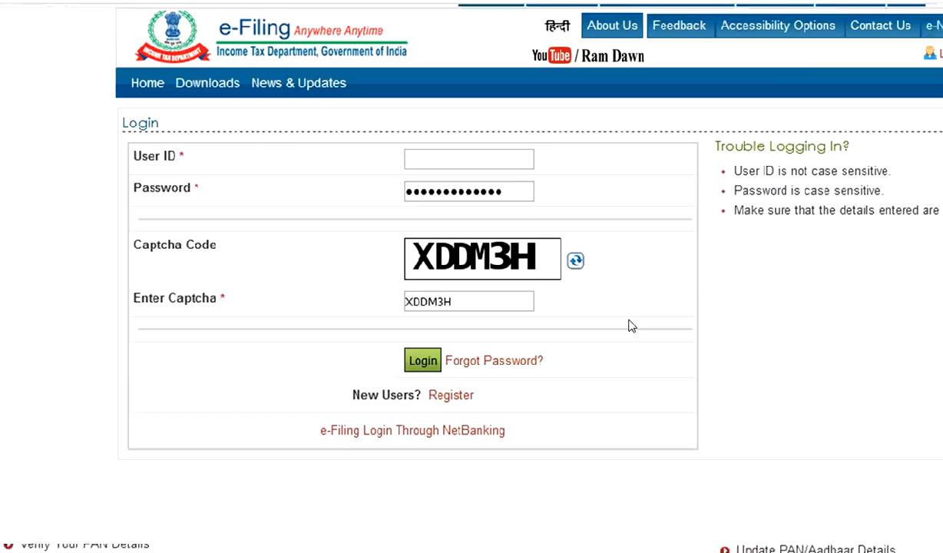
{"action": "left_click", "coordinate": [159, 156]}
{"action": "left_click", "coordinate": [449, 156]}
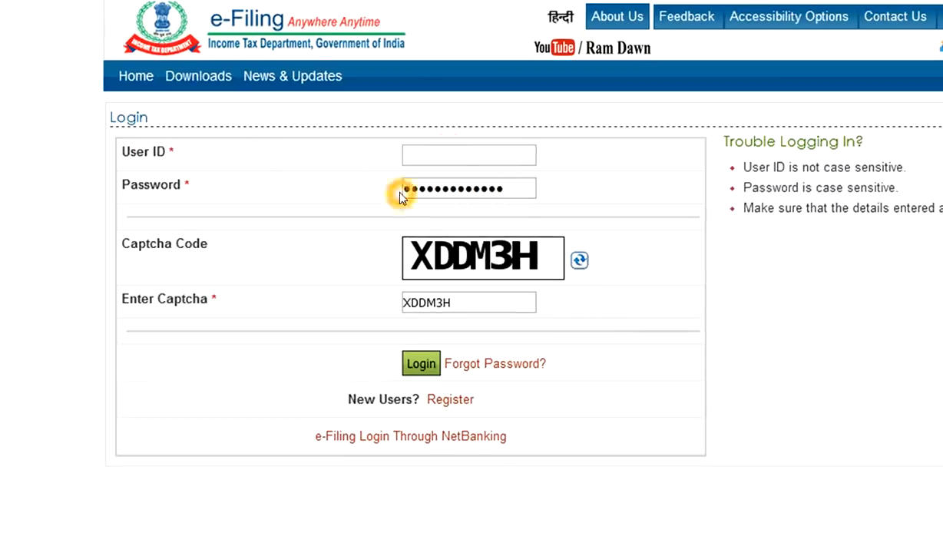
{"action": "left_click", "coordinate": [421, 364]}
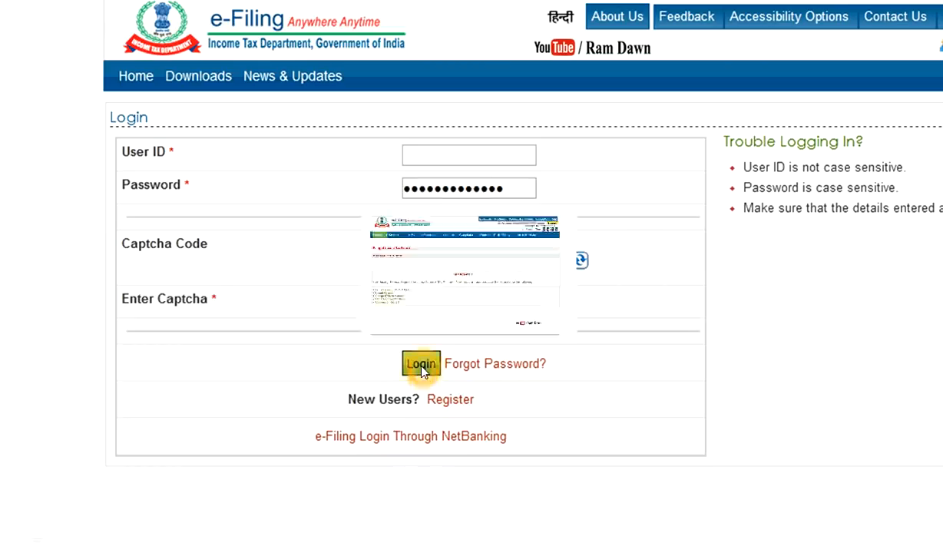
Step: Start an income tax return for assessment year 2020-21 with form ITR-1, Original/Revised Return and online preparation and submission
{"action": "left_click", "coordinate": [34, 166]}
{"action": "left_click", "coordinate": [143, 151]}
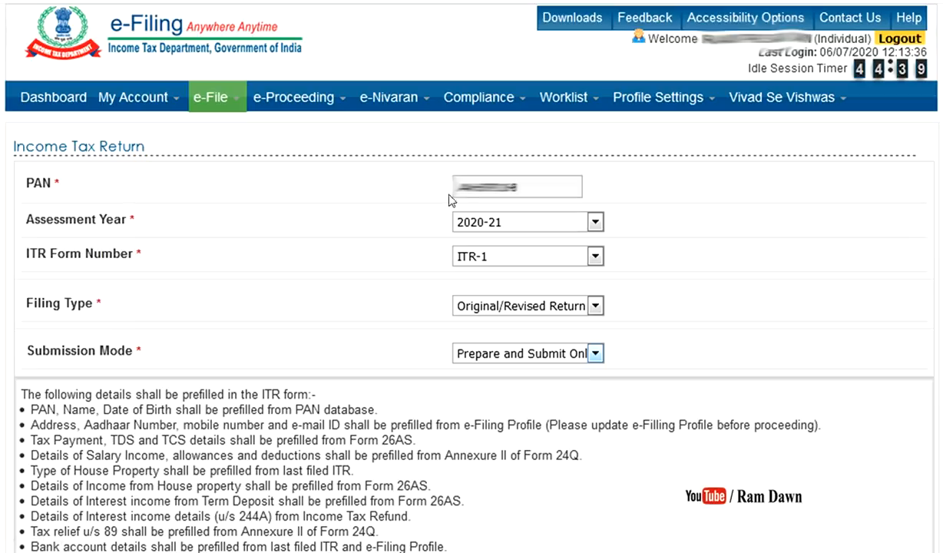
{"action": "left_click", "coordinate": [520, 222]}
{"action": "left_click", "coordinate": [555, 256]}
{"action": "left_click", "coordinate": [567, 355]}
{"action": "left_click", "coordinate": [525, 232]}
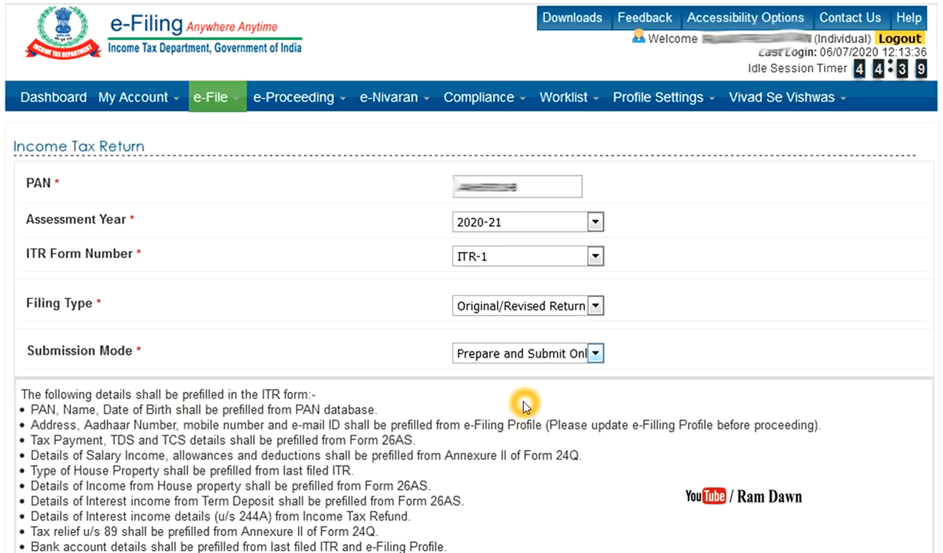
Step: Continue with the prevalidated bank account selected for refund credit and show Part A General Information
{"action": "scroll", "coordinate": [523, 405], "scroll_direction": "down", "scroll_amount": 4}
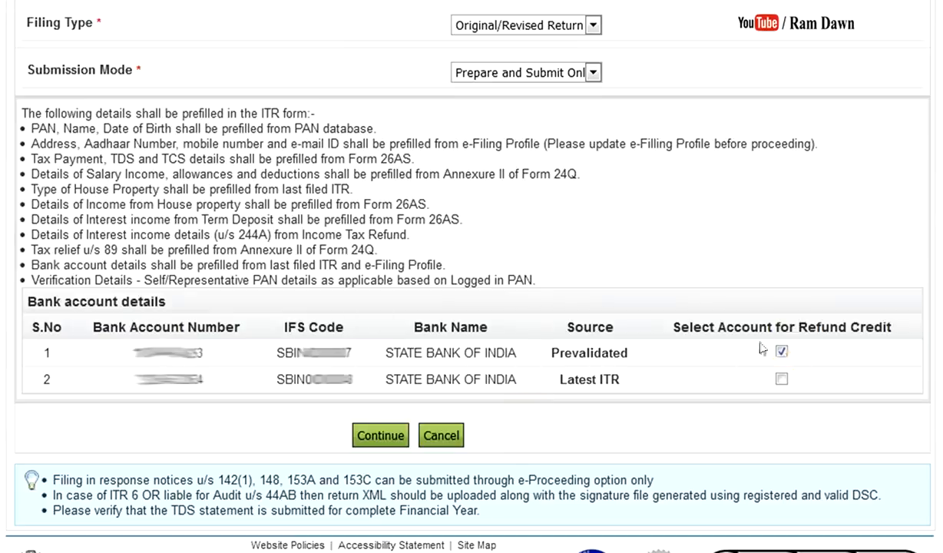
{"action": "left_click", "coordinate": [395, 436]}
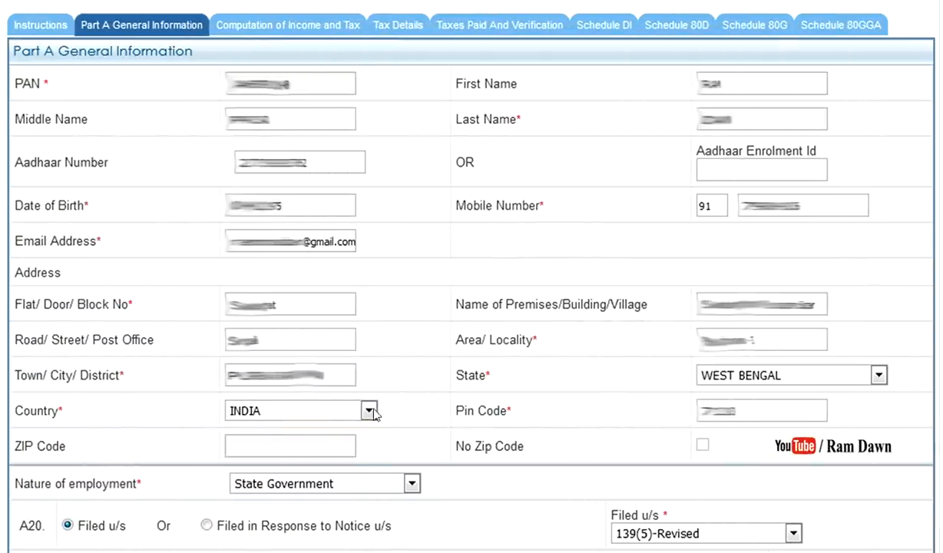
{"action": "left_click", "coordinate": [75, 33]}
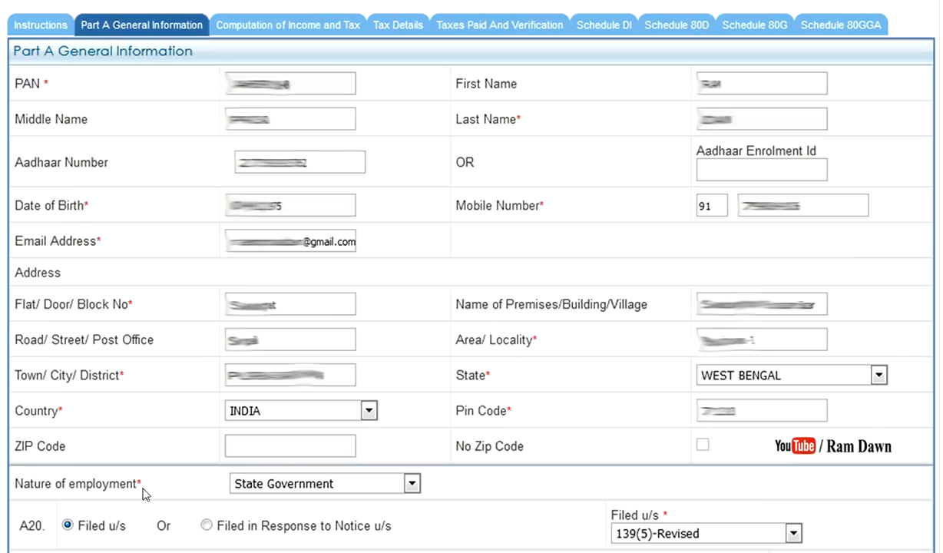
Step: Review the nature of employment and the section under which the return is filed in Part A General Information
{"action": "left_click", "coordinate": [371, 494]}
{"action": "left_click", "coordinate": [44, 529]}
{"action": "left_click", "coordinate": [86, 529]}
{"action": "left_click", "coordinate": [107, 527]}
{"action": "left_click", "coordinate": [592, 516]}
{"action": "left_click", "coordinate": [655, 499]}
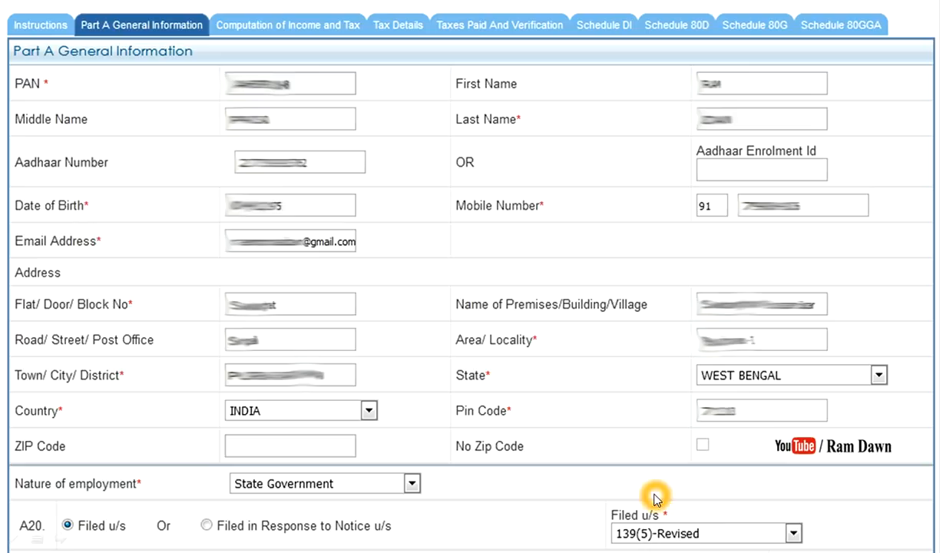
{"action": "left_click", "coordinate": [648, 481]}
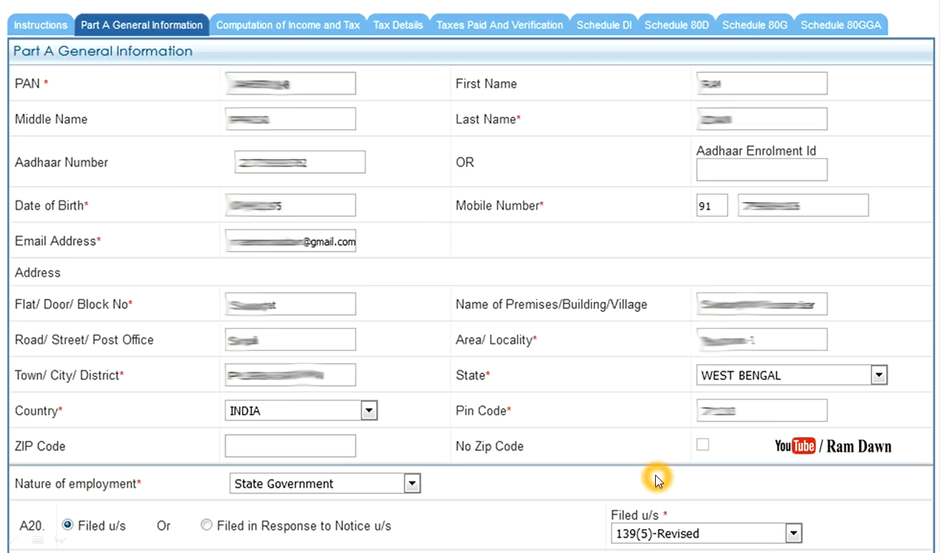
{"action": "left_click", "coordinate": [680, 507]}
{"action": "left_click", "coordinate": [652, 513]}
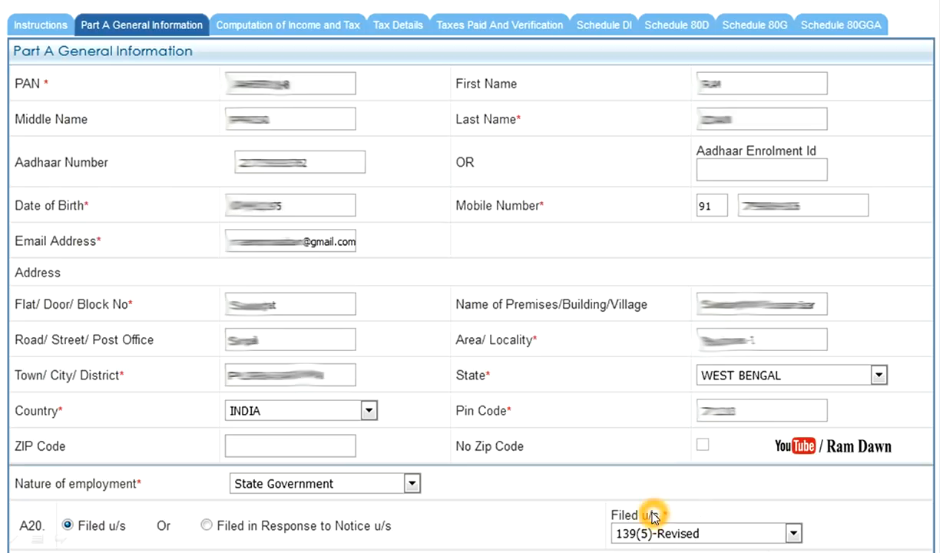
{"action": "left_click", "coordinate": [529, 443]}
Step: Check the receipt number and original return filing date in the revised-return details of Part A
{"action": "scroll", "coordinate": [529, 444], "scroll_direction": "down", "scroll_amount": 7}
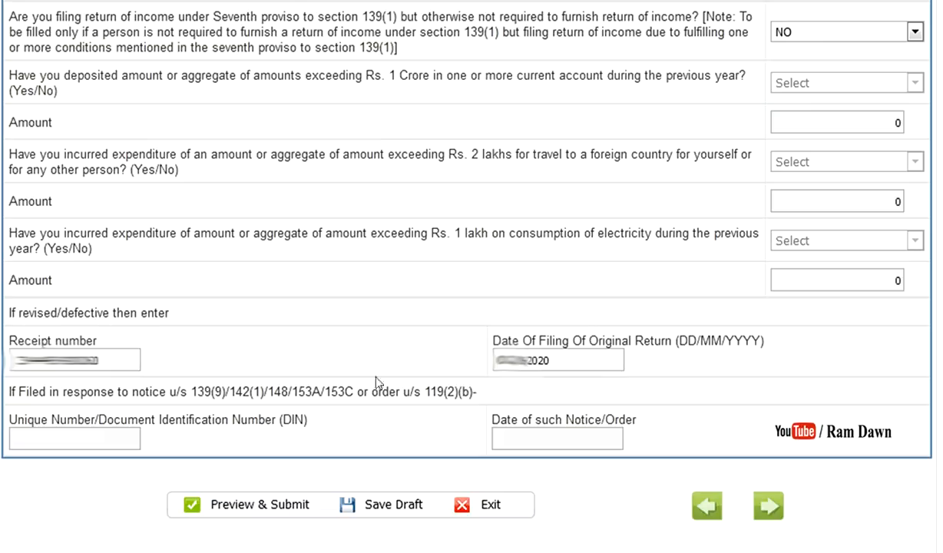
{"action": "left_click", "coordinate": [612, 326]}
{"action": "left_click", "coordinate": [525, 375]}
{"action": "left_click", "coordinate": [43, 347]}
{"action": "left_click", "coordinate": [339, 371]}
Step: Save the return as a draft and move on to Computation of Income and Tax
{"action": "left_click", "coordinate": [388, 508]}
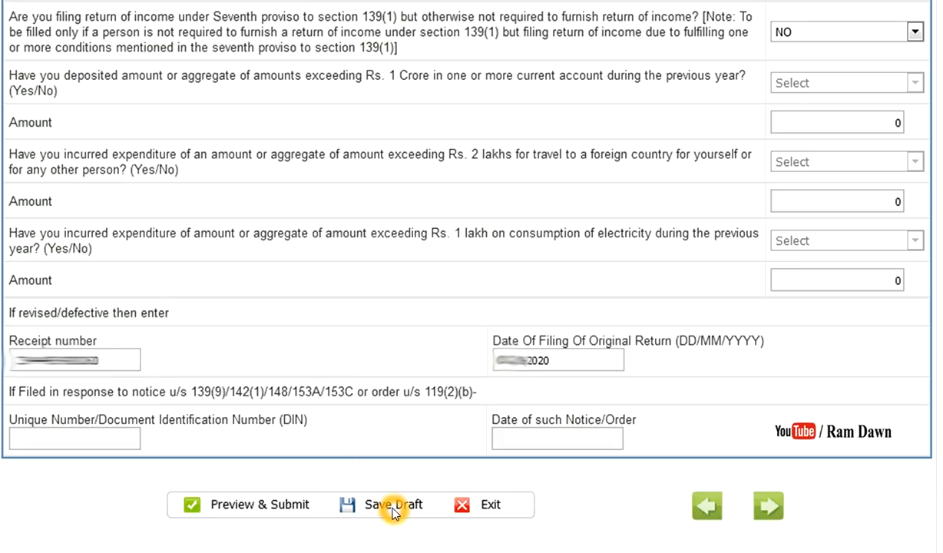
{"action": "left_click", "coordinate": [783, 509]}
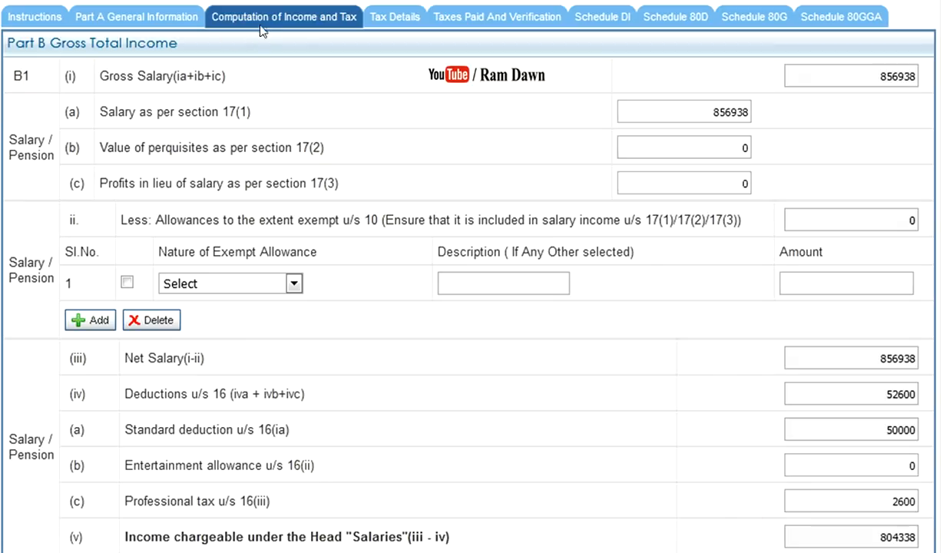
Step: Review the gross salary figures and the available options for the nature of exempt allowance
{"action": "left_click", "coordinate": [717, 86]}
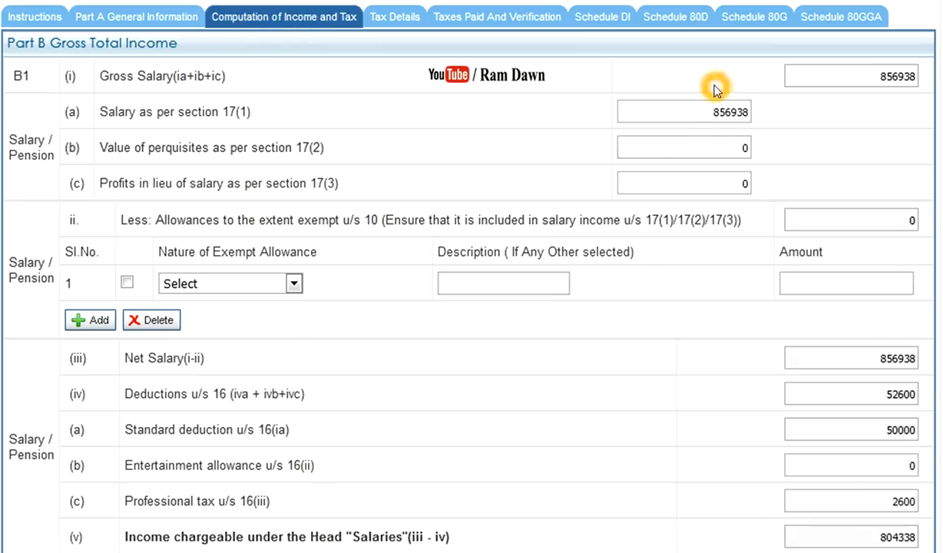
{"action": "left_click", "coordinate": [192, 246]}
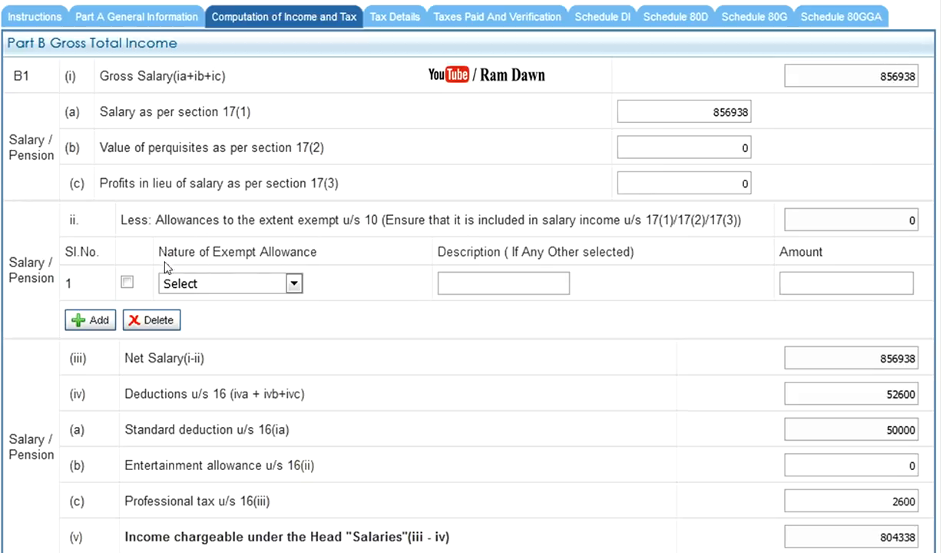
{"action": "left_click", "coordinate": [293, 283]}
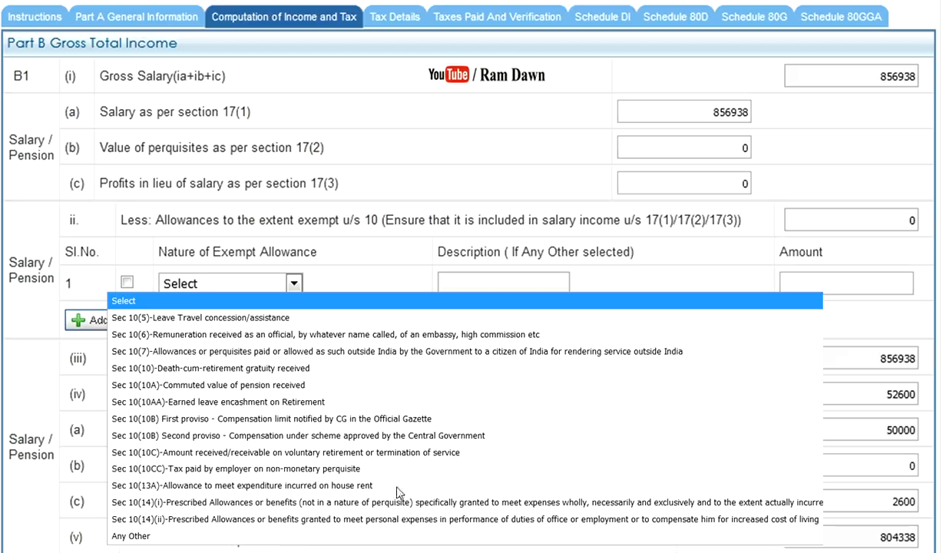
{"action": "left_click", "coordinate": [150, 486]}
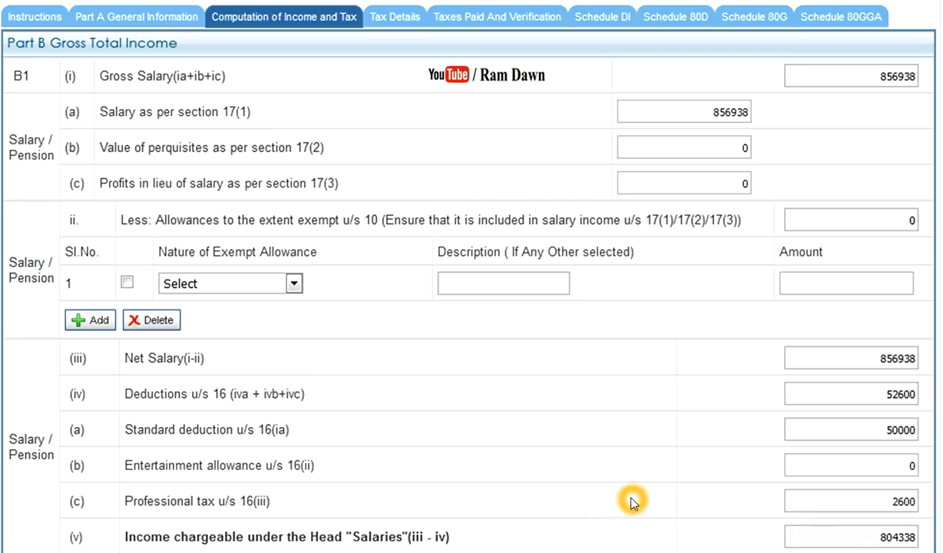
Step: Review the Income from Other Sources entries and the gross total income below the house property section
{"action": "scroll", "coordinate": [632, 502], "scroll_direction": "down", "scroll_amount": 8}
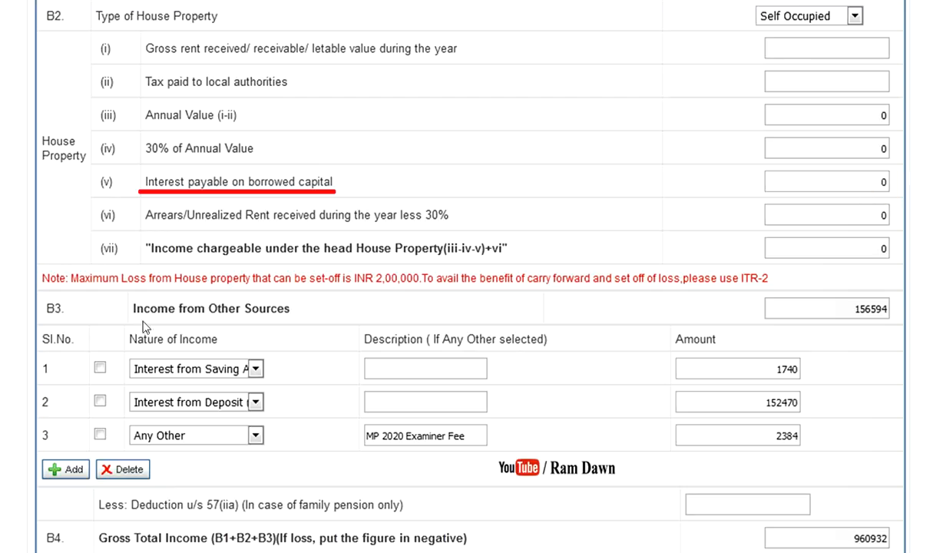
{"action": "left_click", "coordinate": [291, 309]}
{"action": "left_click", "coordinate": [227, 380]}
{"action": "left_click", "coordinate": [770, 373]}
{"action": "left_click", "coordinate": [849, 372]}
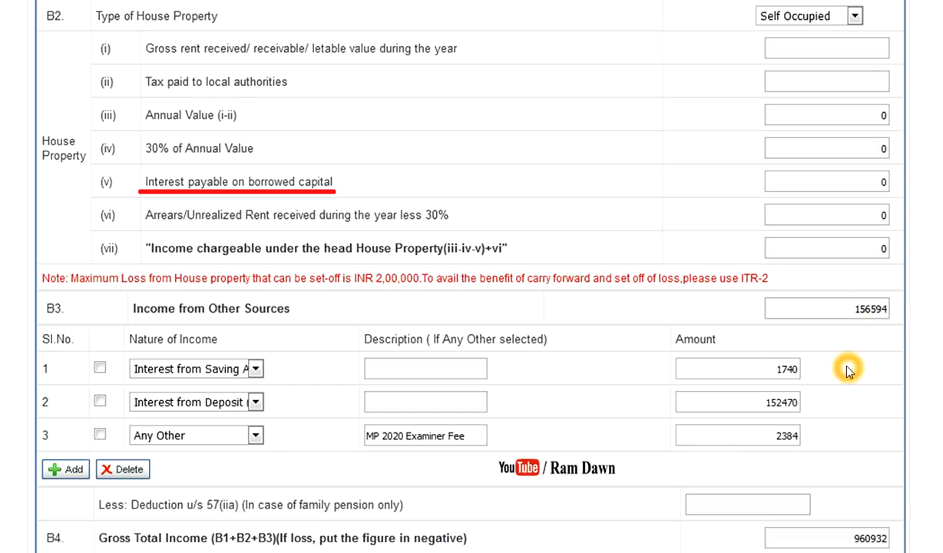
{"action": "left_click", "coordinate": [890, 505]}
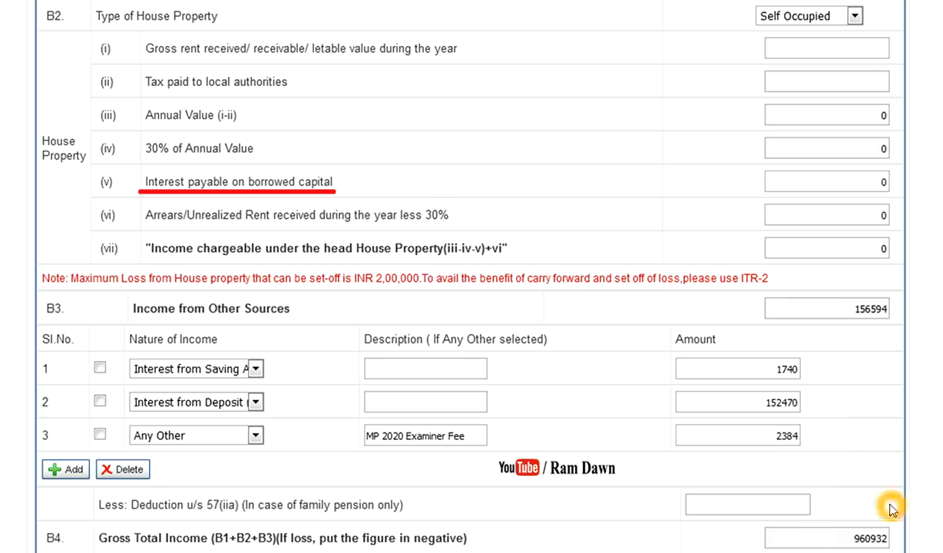
{"action": "left_click", "coordinate": [873, 543]}
Step: Review the list of section 80 deductions in Part C
{"action": "scroll", "coordinate": [569, 457], "scroll_direction": "down", "scroll_amount": 2}
{"action": "left_click", "coordinate": [582, 470]}
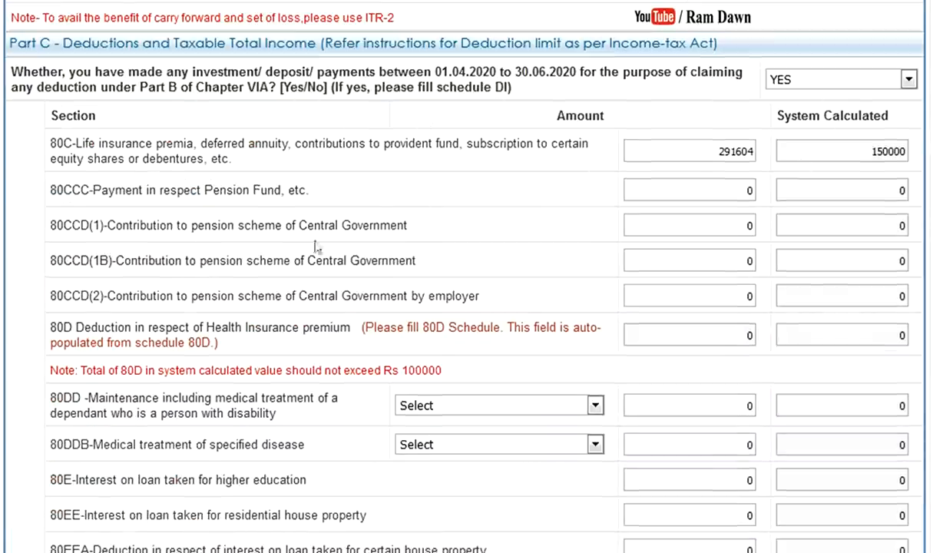
{"action": "left_click", "coordinate": [414, 290]}
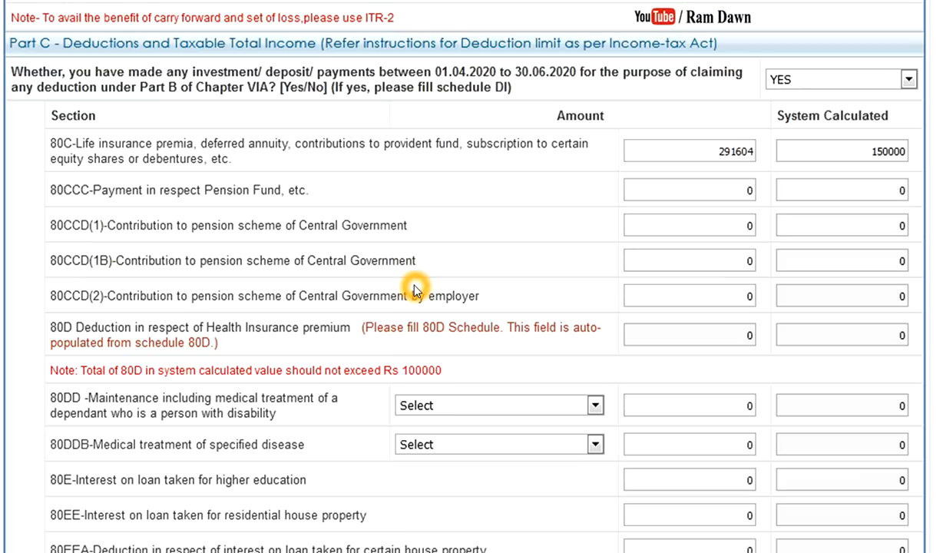
Step: Check the Part C question on investments made between 01.04.2020 and 30.06.2020, and open Schedule DI
{"action": "left_click", "coordinate": [422, 86]}
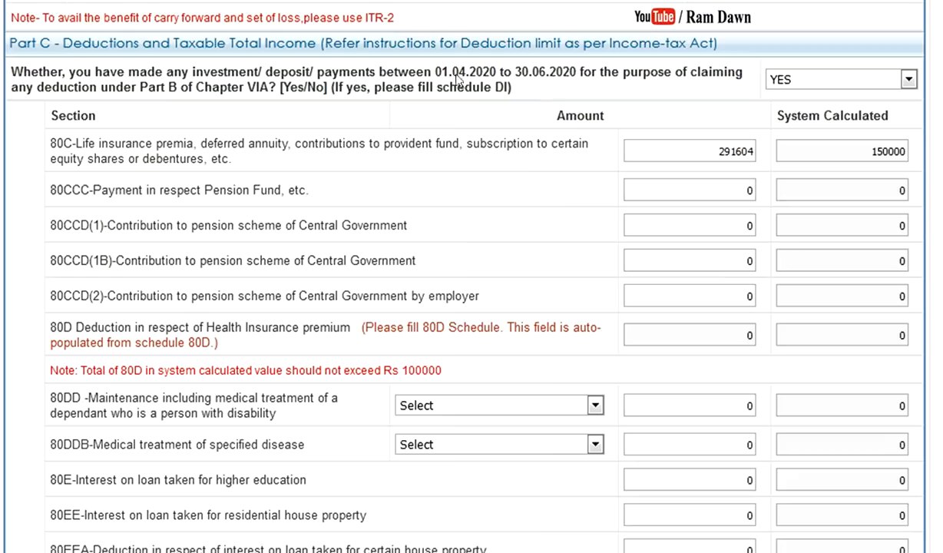
{"action": "left_click", "coordinate": [477, 153]}
{"action": "left_click", "coordinate": [777, 79]}
{"action": "left_click", "coordinate": [805, 90]}
{"action": "left_click", "coordinate": [750, 112]}
{"action": "left_click", "coordinate": [690, 228]}
{"action": "left_click", "coordinate": [670, 162]}
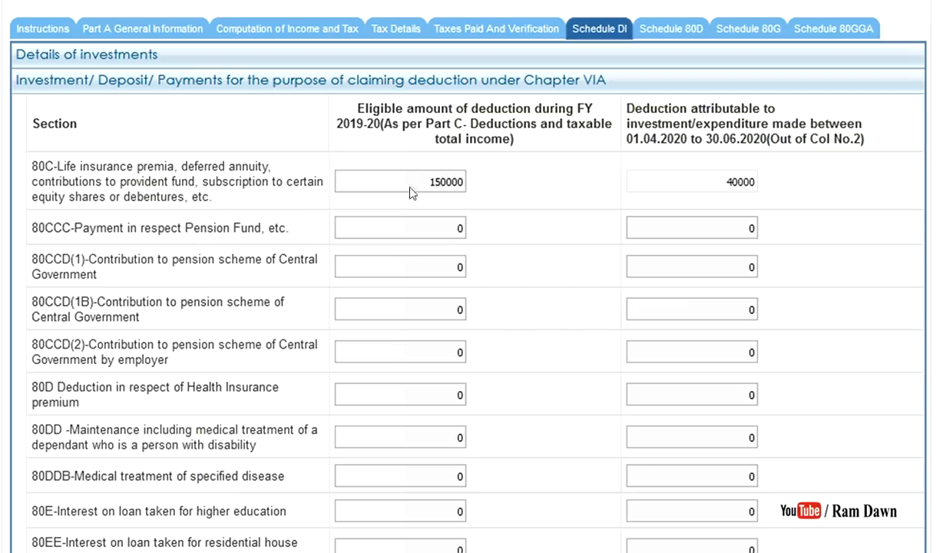
Step: Compare the 80C amounts in Schedule DI with the 80C deduction claimed in Part C
{"action": "left_click", "coordinate": [470, 197]}
{"action": "left_click", "coordinate": [403, 217]}
{"action": "left_click", "coordinate": [65, 517]}
{"action": "left_click", "coordinate": [304, 514]}
{"action": "left_click", "coordinate": [73, 198]}
{"action": "left_click", "coordinate": [43, 146]}
{"action": "left_click", "coordinate": [620, 45]}
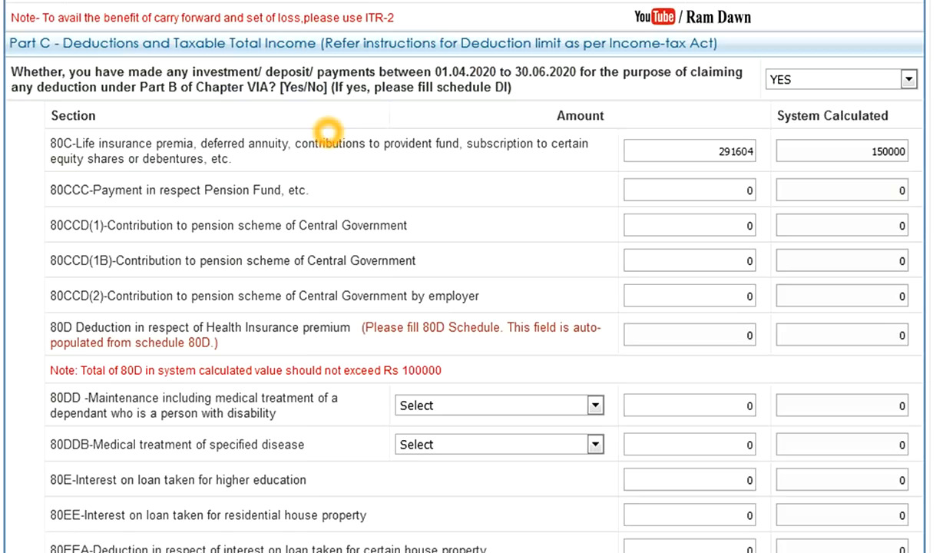
{"action": "scroll", "coordinate": [711, 88], "scroll_direction": "up", "scroll_amount": 1}
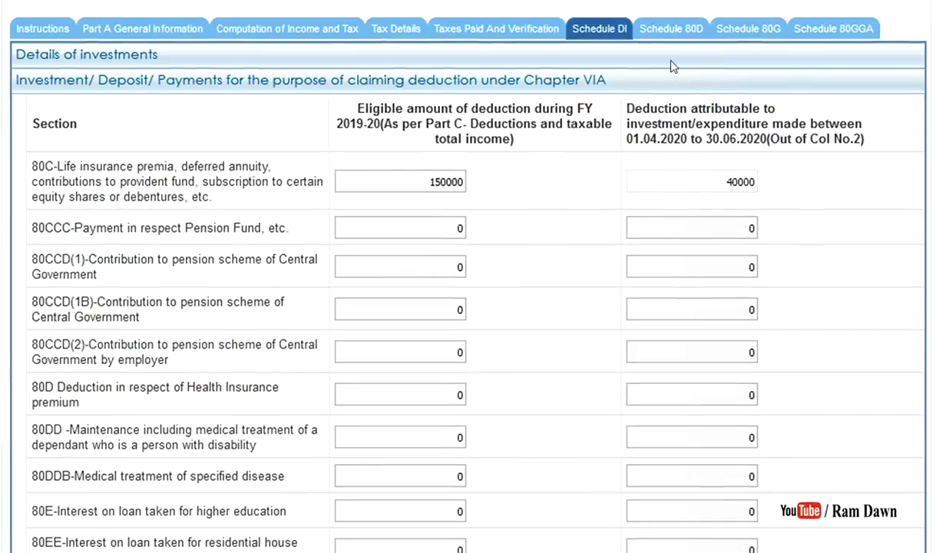
Step: Open Schedule 80D and review the family senior-citizen question and the self and family health insurance entries
{"action": "left_click", "coordinate": [673, 27]}
{"action": "left_click", "coordinate": [670, 36]}
{"action": "left_click", "coordinate": [678, 25]}
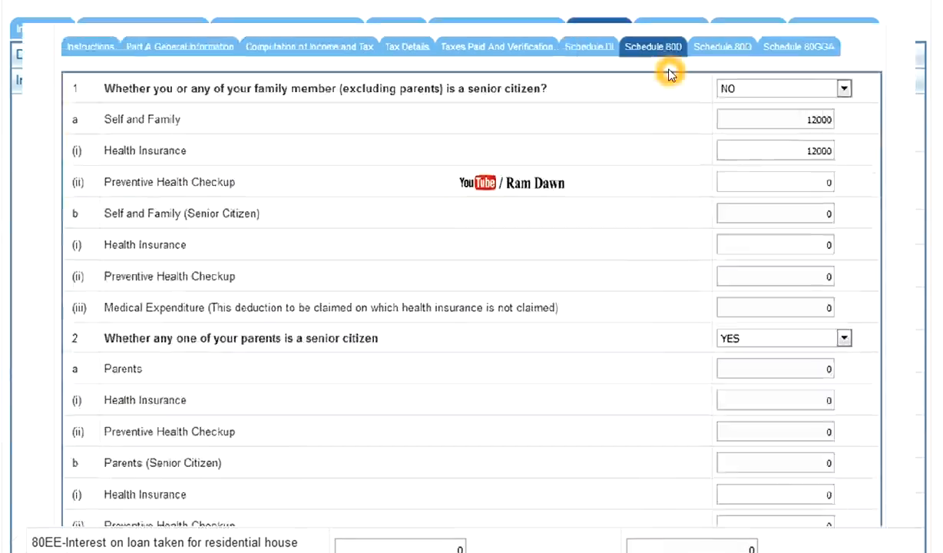
{"action": "left_click", "coordinate": [671, 32]}
{"action": "left_click", "coordinate": [700, 73]}
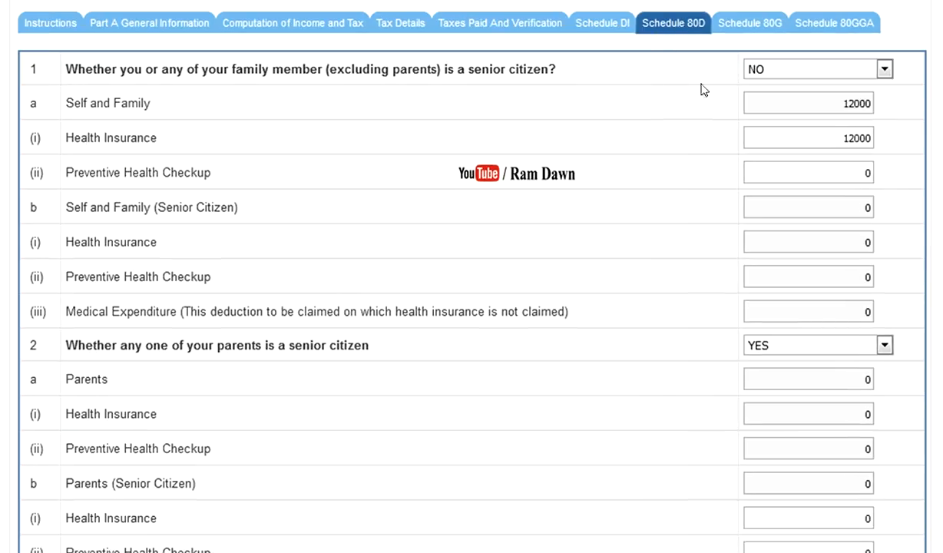
{"action": "left_click", "coordinate": [103, 76]}
{"action": "left_click", "coordinate": [518, 92]}
{"action": "left_click", "coordinate": [689, 159]}
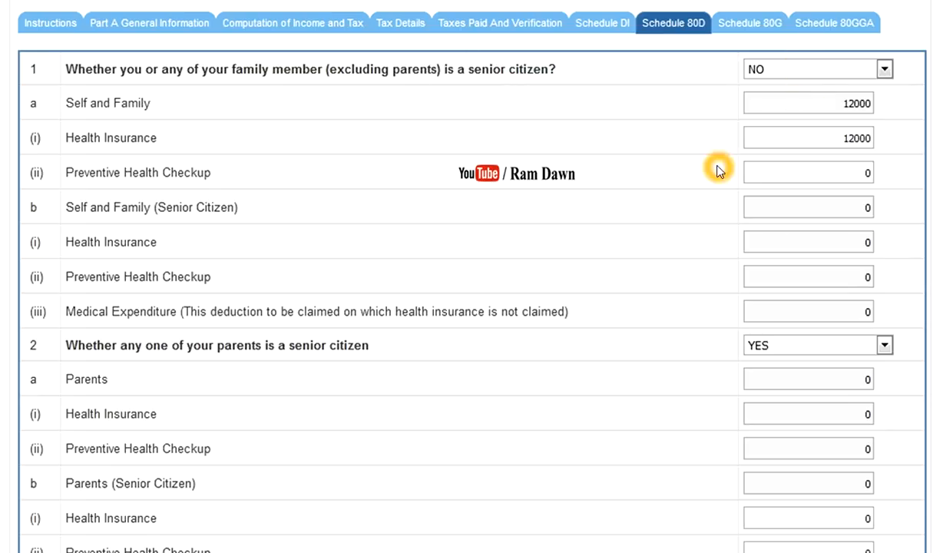
{"action": "left_click", "coordinate": [866, 169]}
{"action": "left_click", "coordinate": [849, 138]}
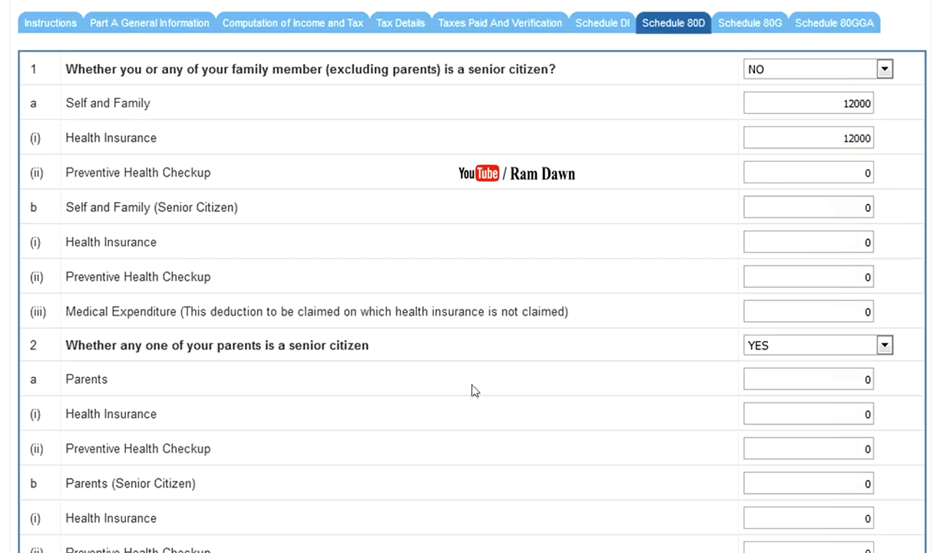
Step: Review the parents' senior-citizen question and health insurance entries in Schedule 80D
{"action": "left_click", "coordinate": [219, 351]}
{"action": "left_click", "coordinate": [852, 372]}
{"action": "left_click", "coordinate": [829, 362]}
{"action": "left_click", "coordinate": [626, 136]}
{"action": "left_click", "coordinate": [630, 374]}
{"action": "left_click", "coordinate": [696, 21]}
{"action": "left_click", "coordinate": [681, 144]}
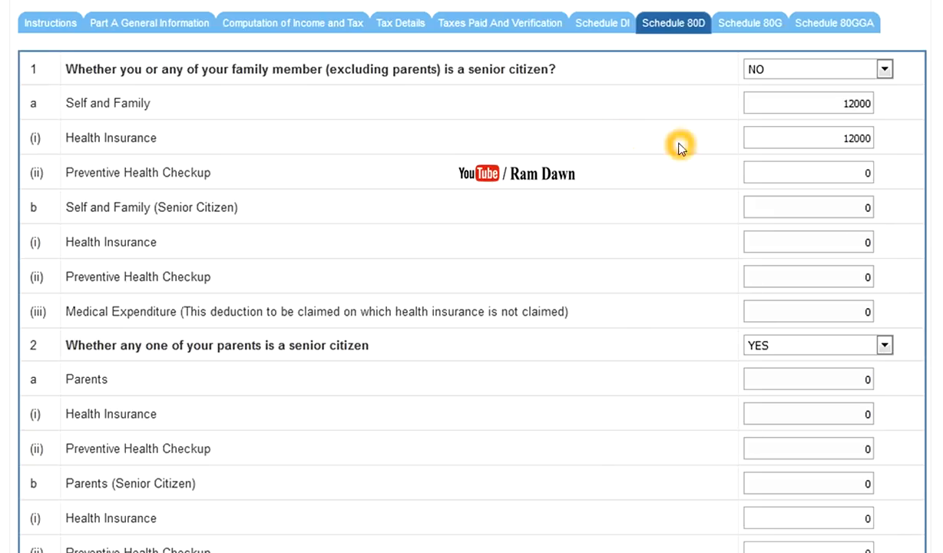
Step: Open Schedule 80G and examine the donee details and amounts under donations entitled for 100% deduction without qualifying limit
{"action": "left_click", "coordinate": [733, 25]}
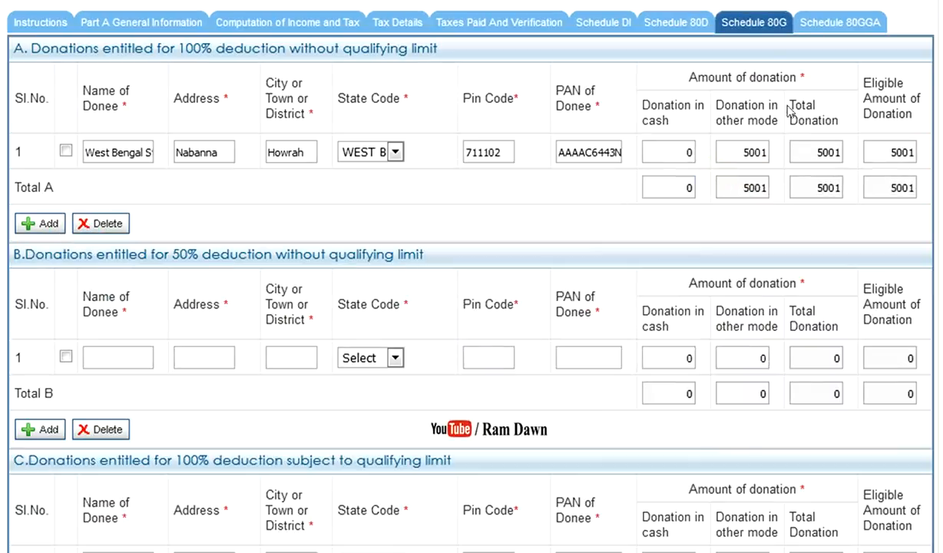
{"action": "left_click", "coordinate": [647, 232]}
{"action": "left_click", "coordinate": [108, 158]}
{"action": "left_click", "coordinate": [510, 160]}
{"action": "left_click", "coordinate": [582, 91]}
{"action": "left_click", "coordinate": [560, 162]}
{"action": "left_click", "coordinate": [766, 148]}
{"action": "left_click", "coordinate": [892, 157]}
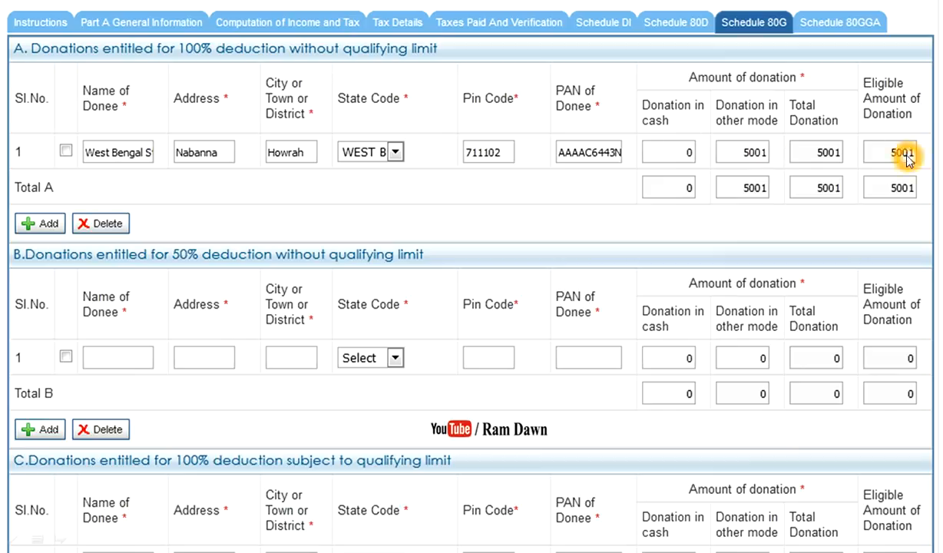
{"action": "left_click", "coordinate": [683, 26]}
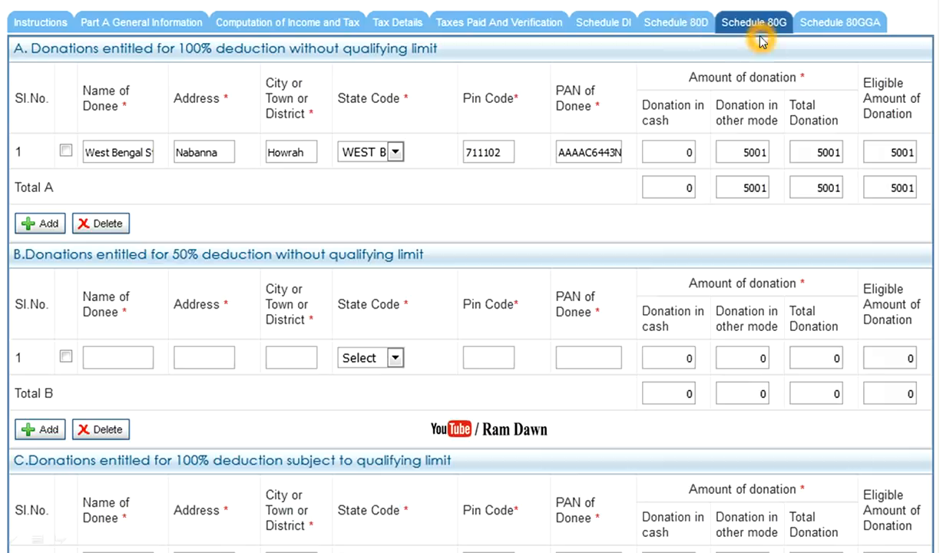
Step: Return to the income and tax computation and check the 80D and 80G deductions carried over from their schedules
{"action": "left_click", "coordinate": [690, 31]}
{"action": "left_click", "coordinate": [770, 33]}
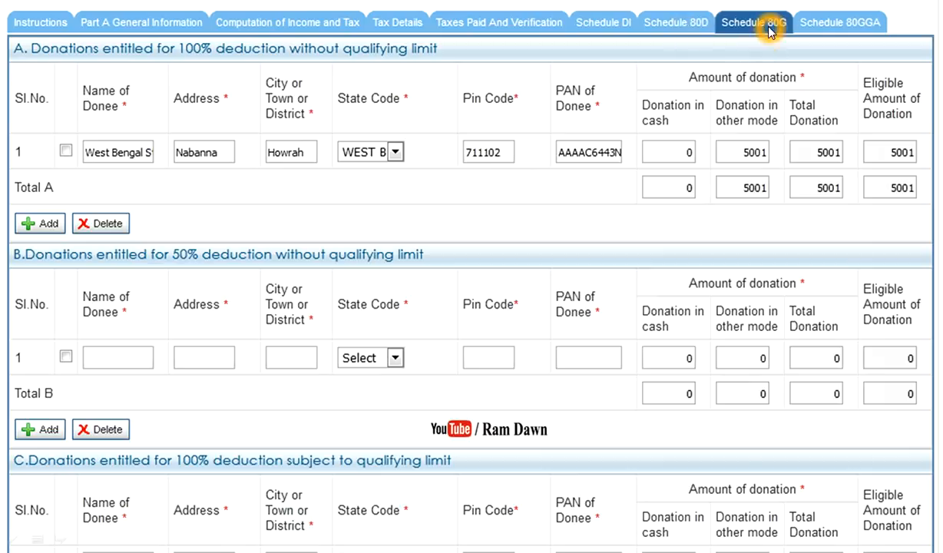
{"action": "left_click", "coordinate": [279, 27]}
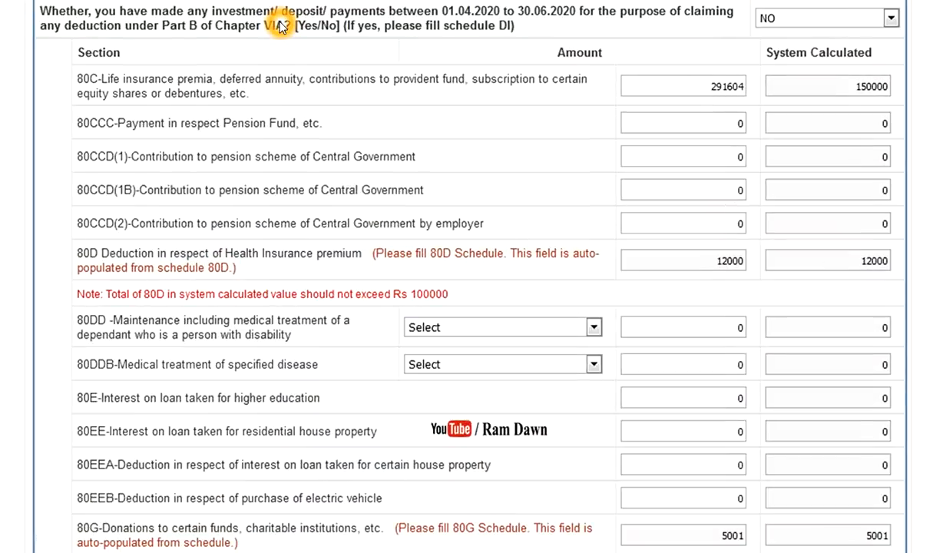
{"action": "left_click", "coordinate": [218, 256]}
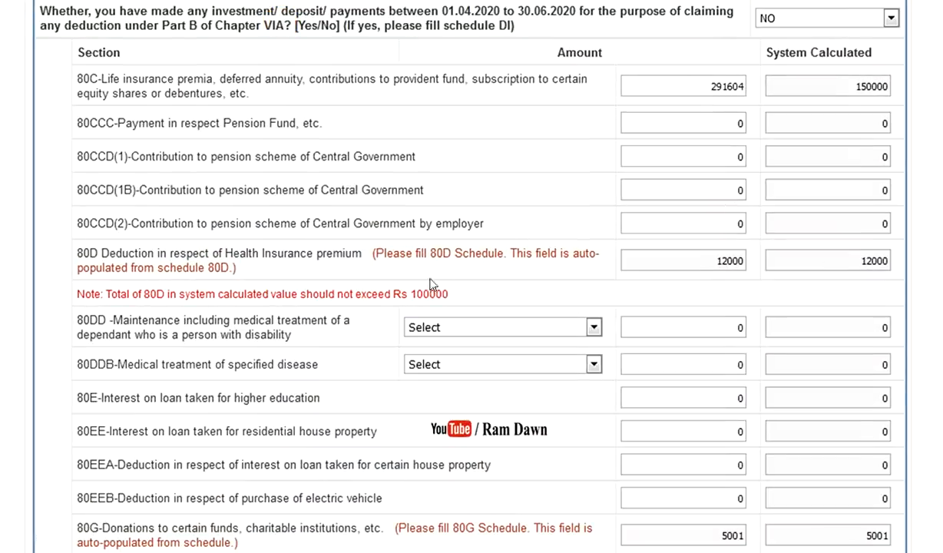
{"action": "left_click", "coordinate": [735, 249]}
{"action": "left_click", "coordinate": [707, 530]}
{"action": "left_click", "coordinate": [700, 534]}
{"action": "left_click", "coordinate": [664, 269]}
{"action": "left_click", "coordinate": [745, 533]}
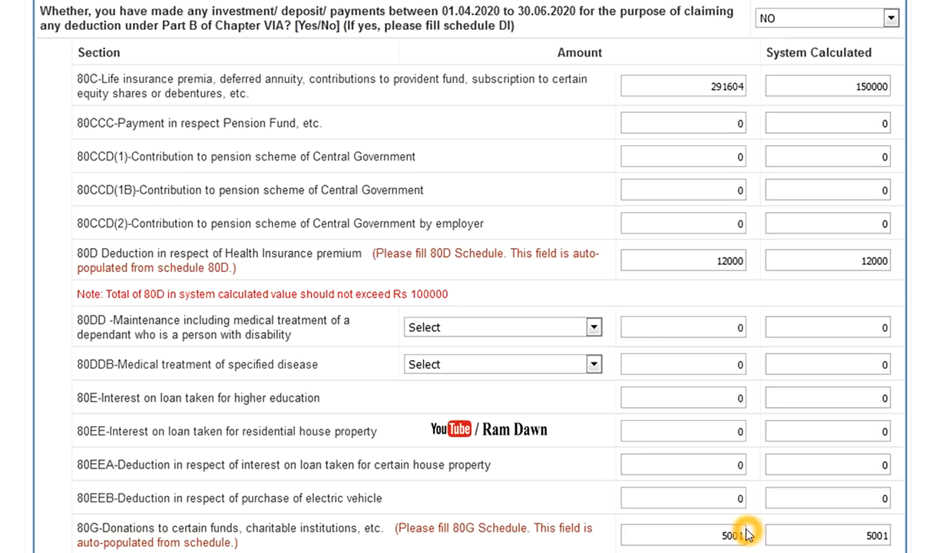
{"action": "left_click", "coordinate": [705, 477]}
Step: Review the remaining Chapter VI-A deductions, total income and the Part D computation of tax payable
{"action": "scroll", "coordinate": [706, 481], "scroll_direction": "down", "scroll_amount": 10}
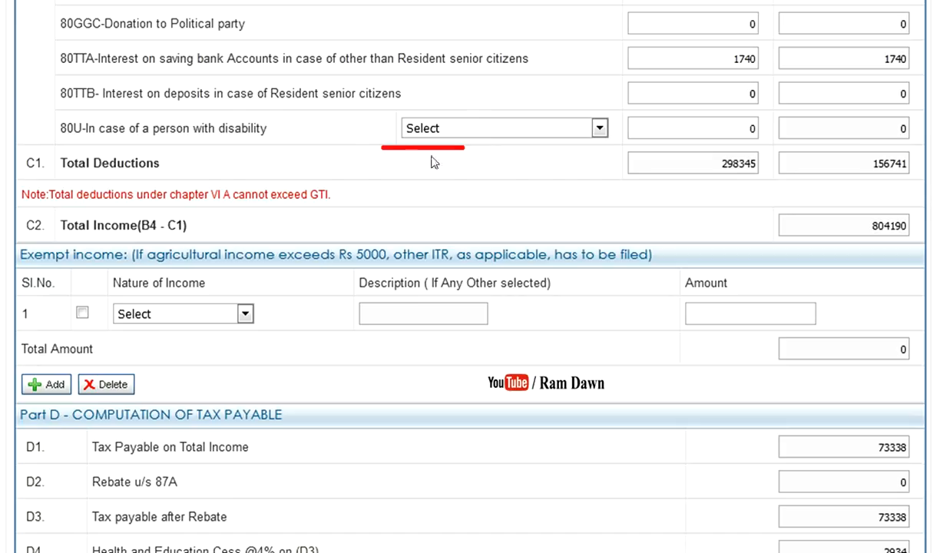
{"action": "left_click", "coordinate": [750, 131]}
{"action": "left_click", "coordinate": [880, 472]}
{"action": "left_click", "coordinate": [656, 407]}
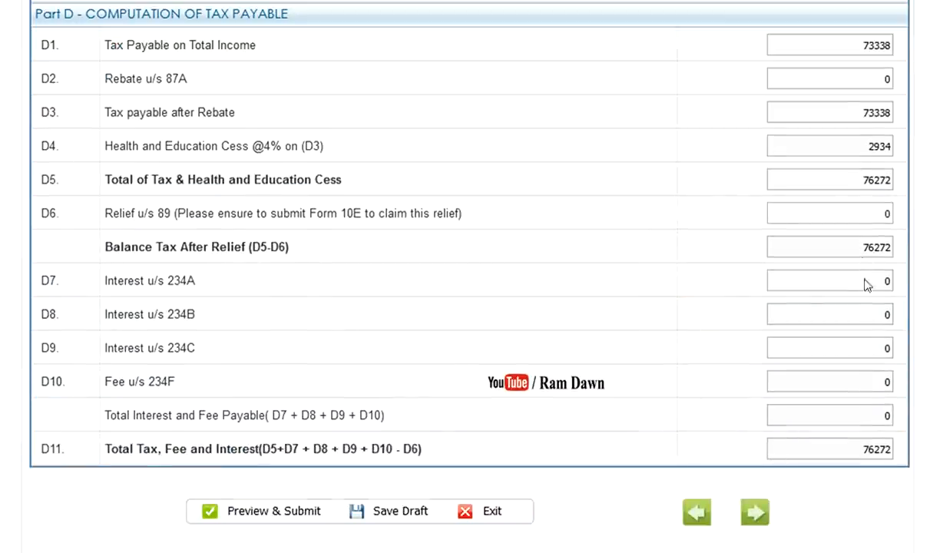
{"action": "left_click", "coordinate": [786, 443]}
{"action": "left_click", "coordinate": [876, 470]}
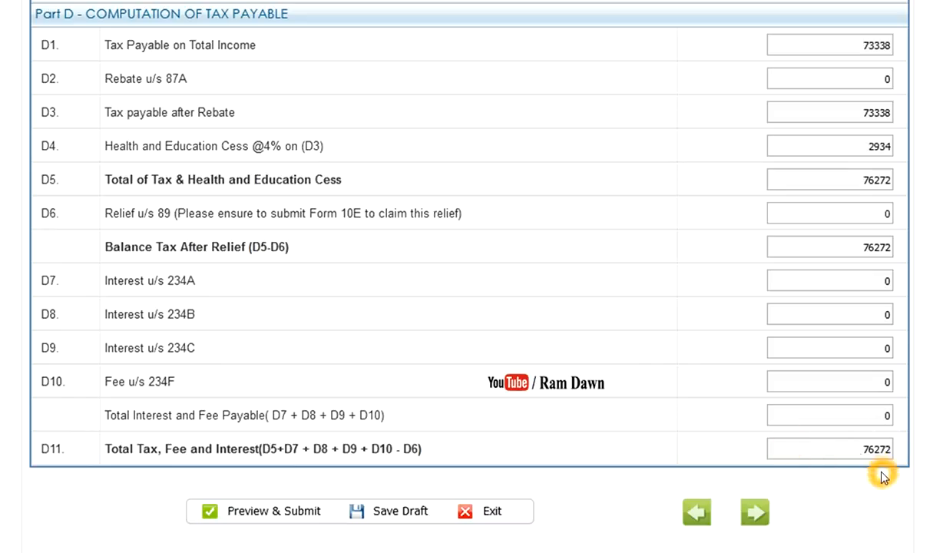
{"action": "left_click", "coordinate": [869, 486]}
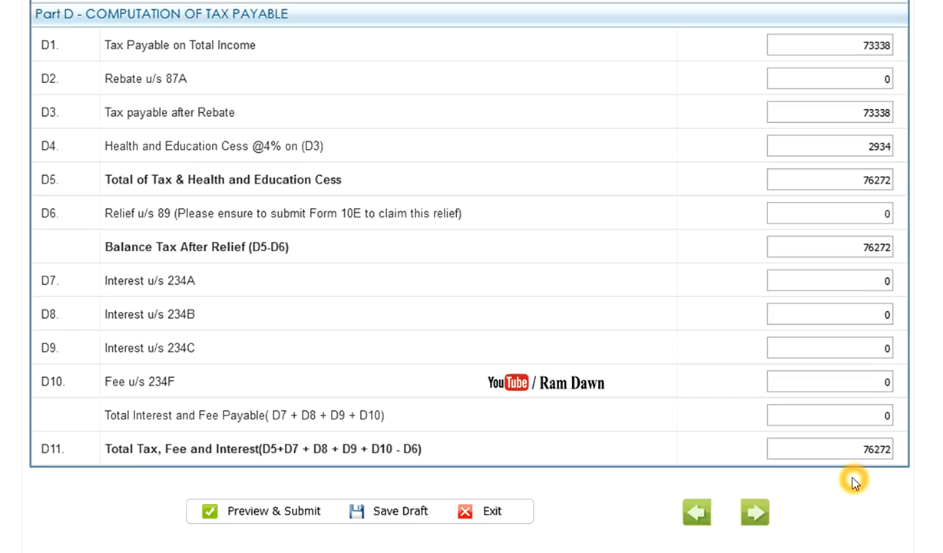
Step: Check the salary TDS and Schedule IT tax payment entries in Tax Details, and save the draft
{"action": "left_click", "coordinate": [755, 515]}
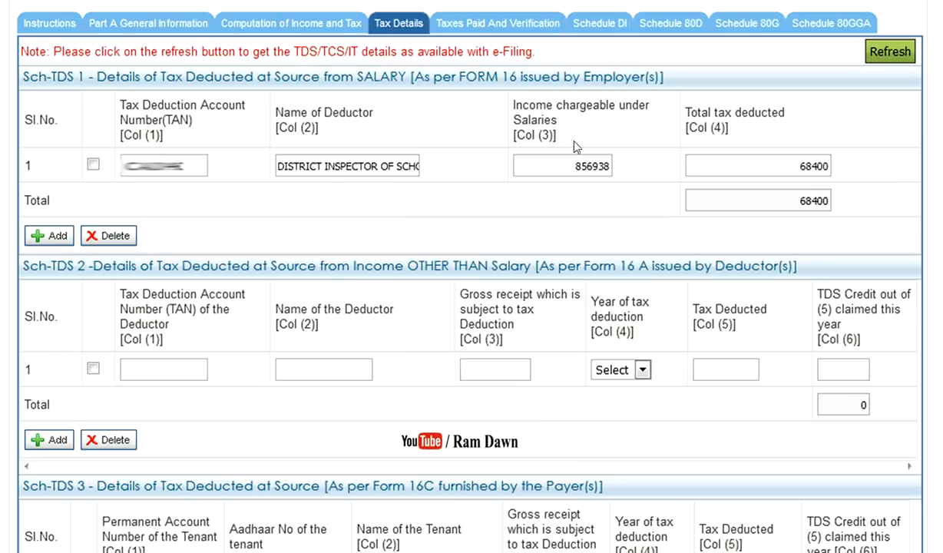
{"action": "left_click", "coordinate": [592, 193]}
{"action": "scroll", "coordinate": [437, 299], "scroll_direction": "down", "scroll_amount": 10}
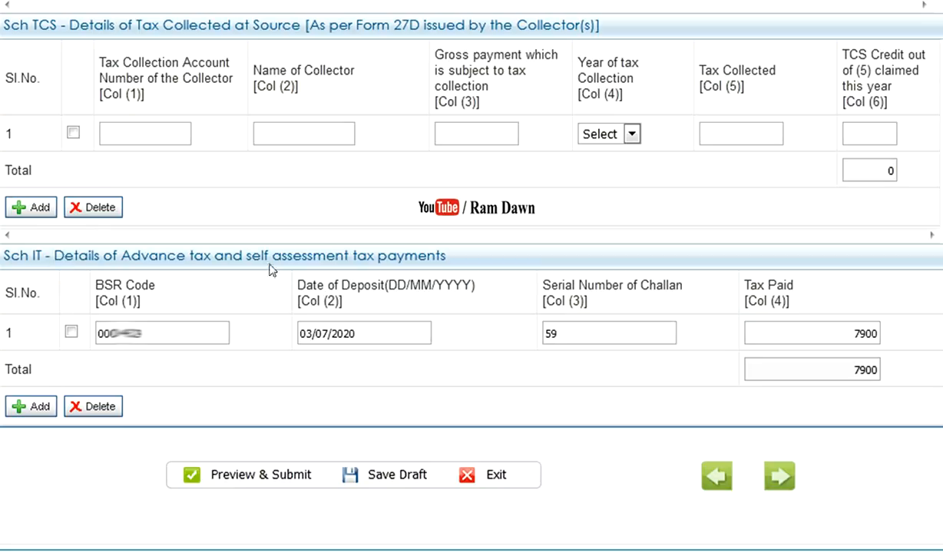
{"action": "left_click", "coordinate": [843, 344]}
{"action": "left_click", "coordinate": [372, 472]}
Step: Open Taxes Paid and Verification and review the taxes paid, amount payable, refund and the bank account for refund credit
{"action": "left_click", "coordinate": [784, 472]}
{"action": "scroll", "coordinate": [784, 472], "scroll_direction": "up", "scroll_amount": 7}
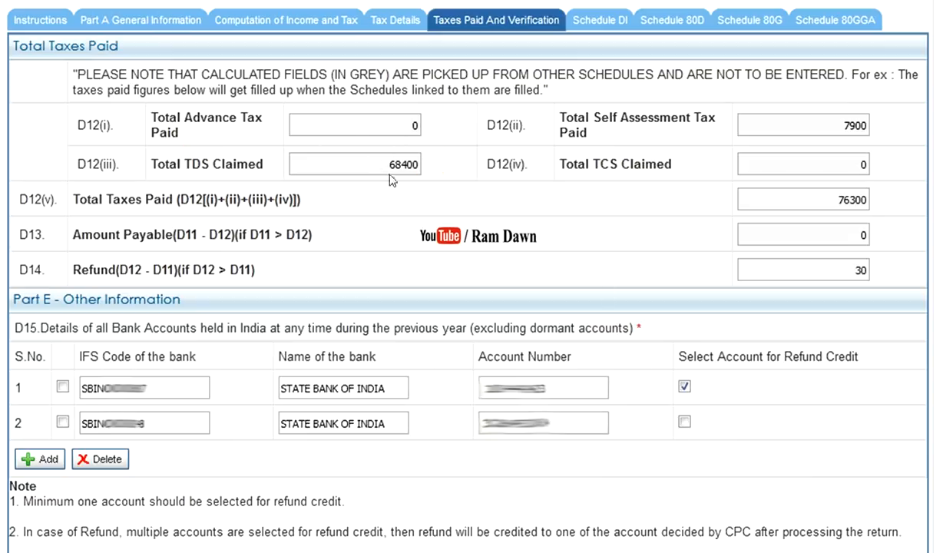
{"action": "left_click", "coordinate": [819, 132]}
{"action": "left_click", "coordinate": [853, 209]}
{"action": "left_click", "coordinate": [839, 248]}
{"action": "left_click", "coordinate": [859, 313]}
{"action": "left_click", "coordinate": [677, 394]}
{"action": "left_click", "coordinate": [575, 22]}
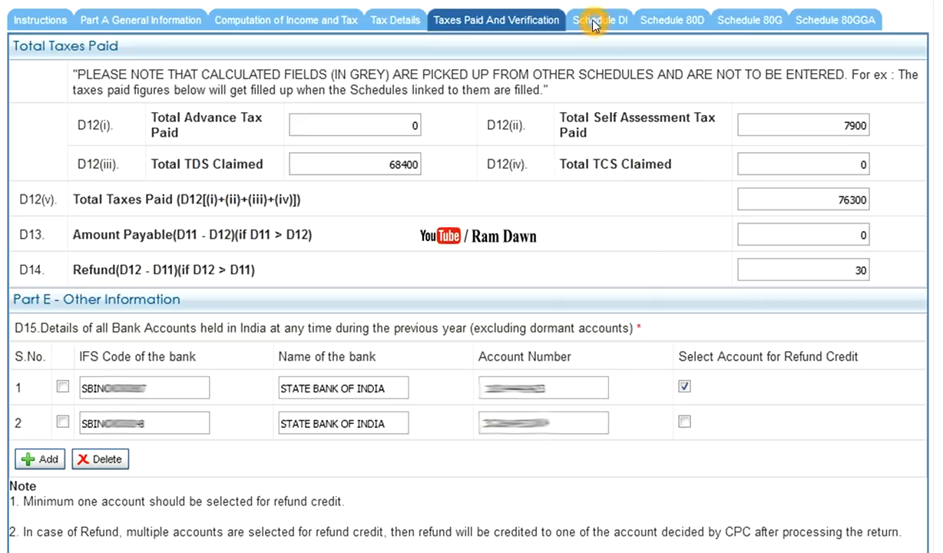
{"action": "left_click", "coordinate": [571, 32]}
{"action": "left_click", "coordinate": [688, 26]}
{"action": "left_click", "coordinate": [737, 29]}
{"action": "left_click", "coordinate": [791, 22]}
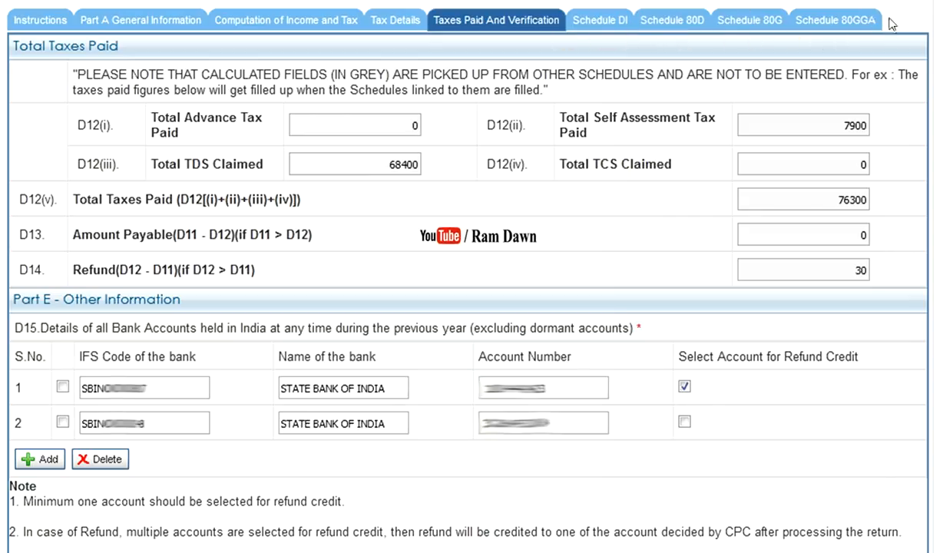
{"action": "left_click", "coordinate": [809, 14]}
{"action": "left_click", "coordinate": [466, 23]}
{"action": "left_click", "coordinate": [497, 275]}
Step: Review the Verification declaration and select the "I would like to e-Verify" option
{"action": "scroll", "coordinate": [515, 290], "scroll_direction": "down", "scroll_amount": 10}
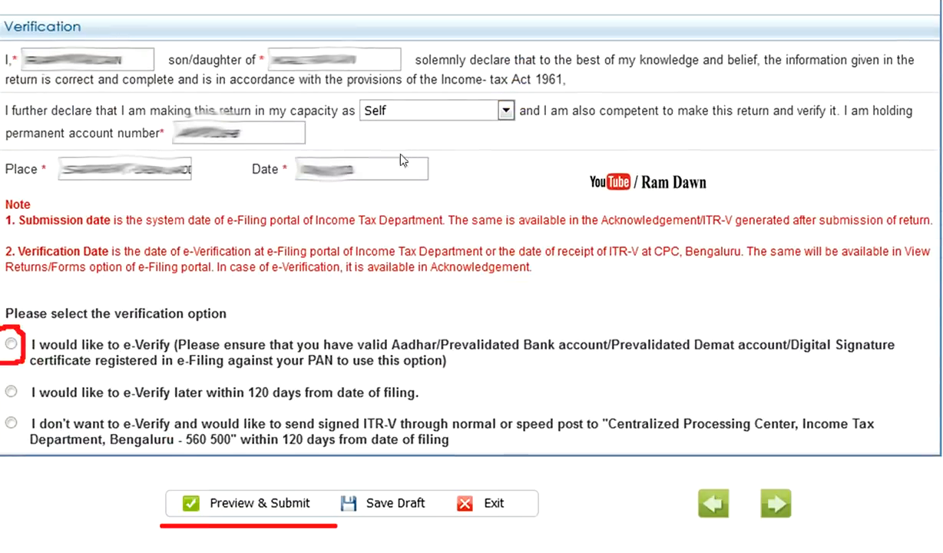
{"action": "left_click", "coordinate": [85, 175]}
{"action": "left_click", "coordinate": [190, 398]}
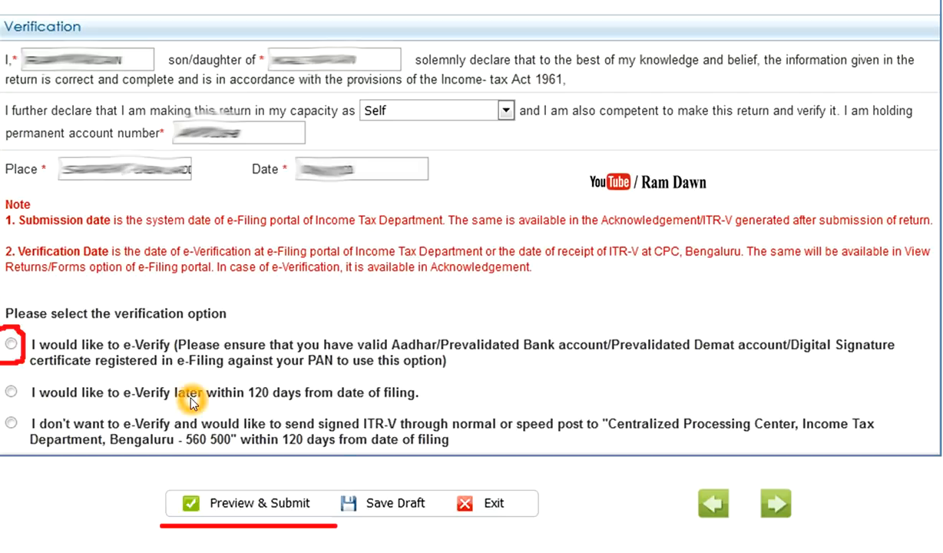
{"action": "left_click", "coordinate": [11, 345]}
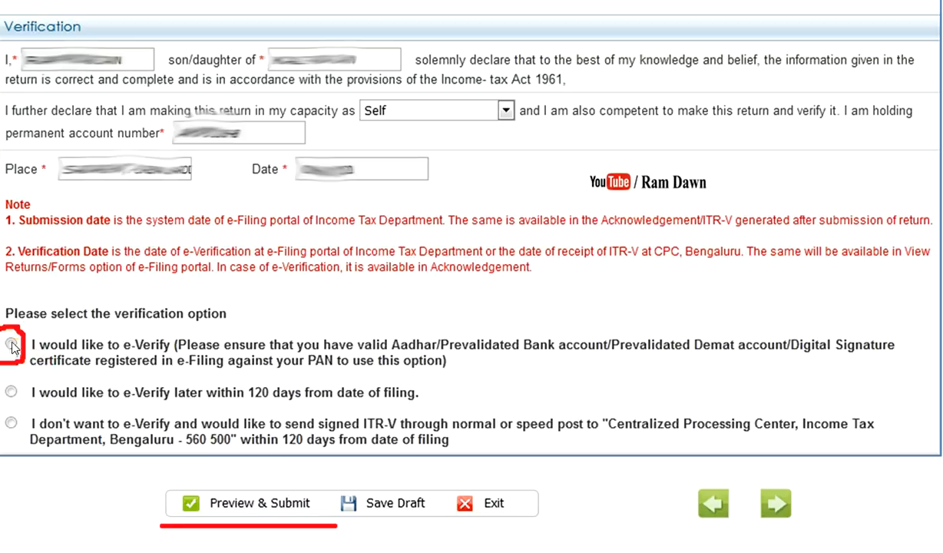
{"action": "left_click", "coordinate": [11, 346]}
Step: Preview the completed return and submit it for verification
{"action": "left_click", "coordinate": [241, 505]}
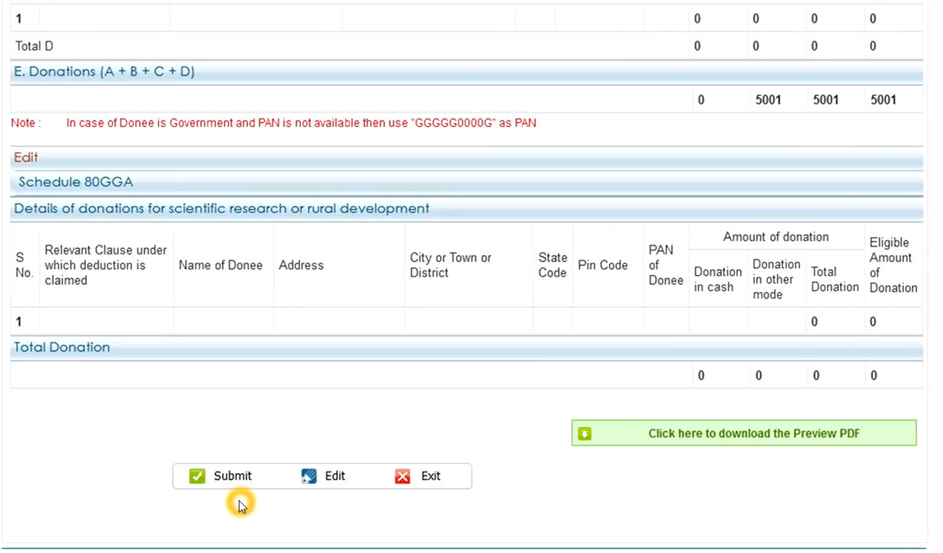
{"action": "left_click", "coordinate": [762, 432]}
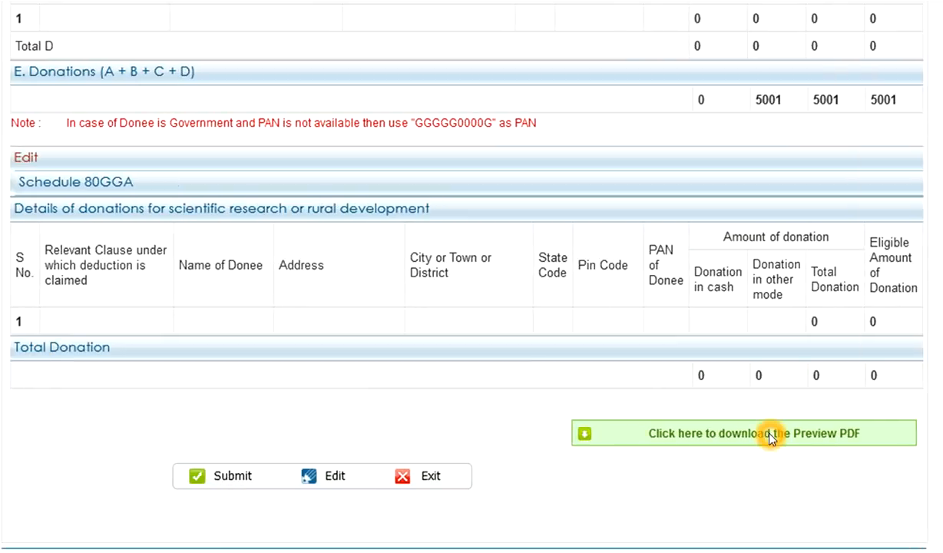
{"action": "left_click", "coordinate": [228, 477]}
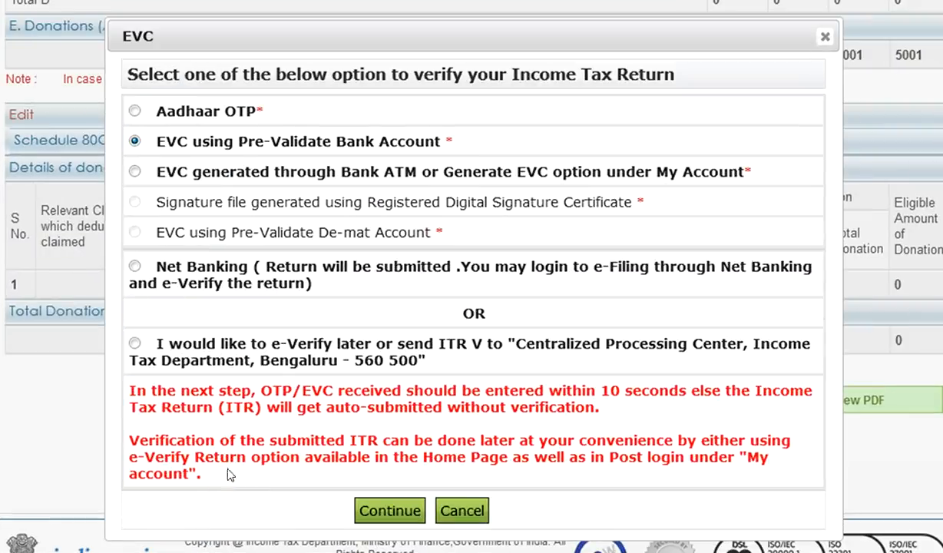
Step: Review the return verification methods, choose EVC using Pre-Validate Bank Account, and continue
{"action": "left_click", "coordinate": [378, 137]}
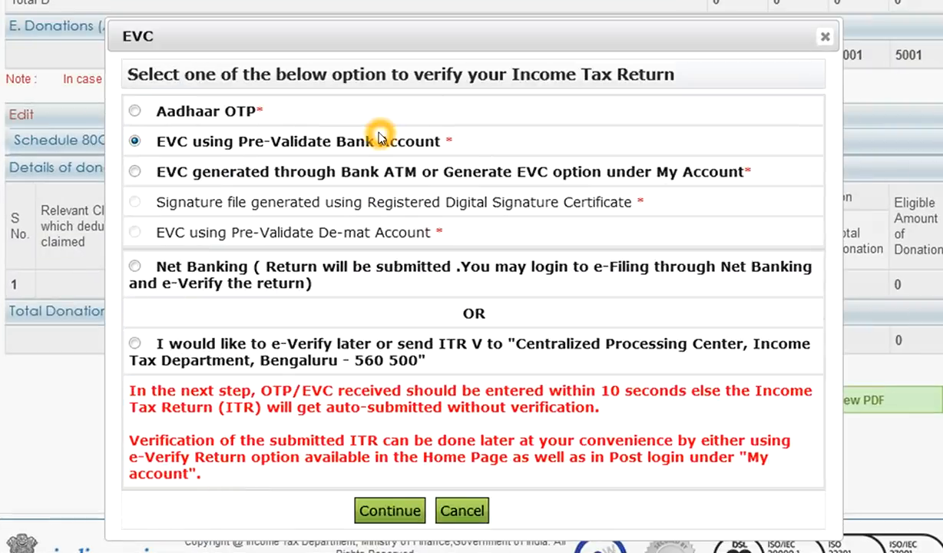
{"action": "left_click", "coordinate": [165, 112]}
{"action": "left_click", "coordinate": [270, 109]}
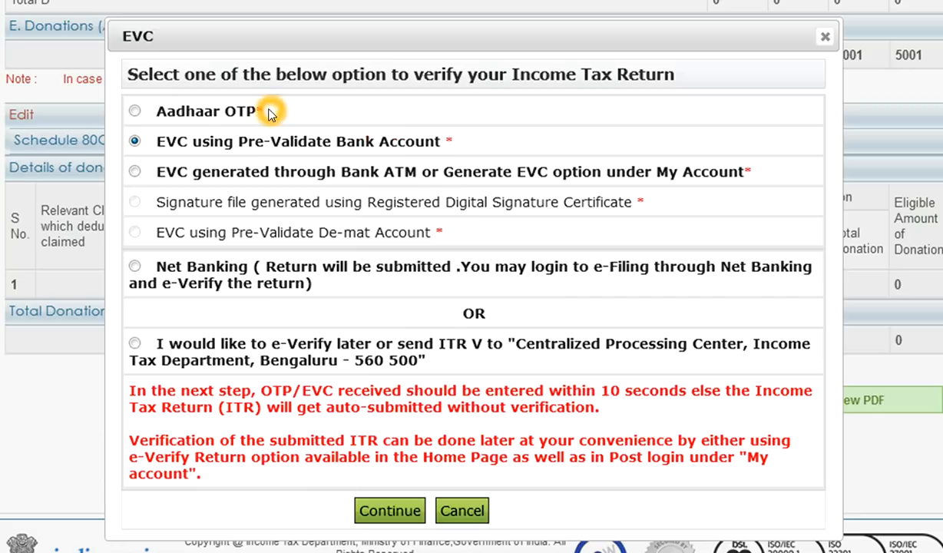
{"action": "left_click", "coordinate": [289, 149]}
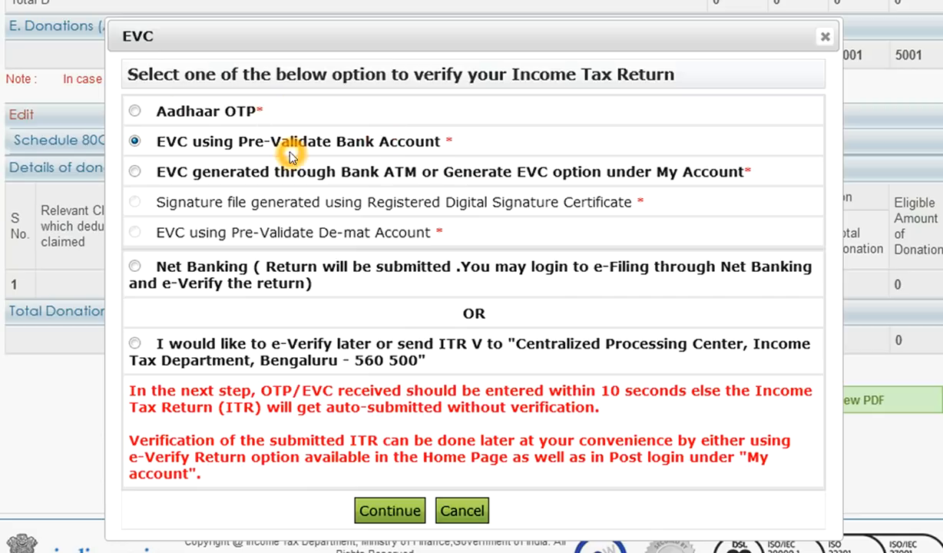
{"action": "left_click", "coordinate": [465, 146]}
{"action": "left_click", "coordinate": [193, 273]}
{"action": "left_click", "coordinate": [299, 357]}
{"action": "left_click", "coordinate": [153, 252]}
{"action": "left_click", "coordinate": [164, 157]}
{"action": "left_click", "coordinate": [135, 140]}
{"action": "left_click", "coordinate": [380, 510]}
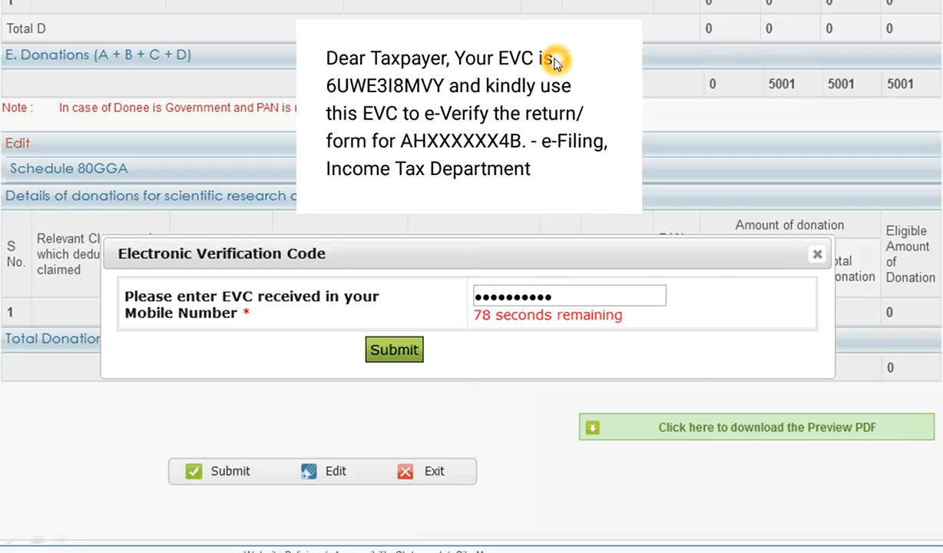
Step: Enter the electronic verification code received on the mobile number to e-verify the return
{"action": "left_click", "coordinate": [327, 86]}
{"action": "left_click", "coordinate": [567, 296]}
{"action": "left_click", "coordinate": [455, 293]}
{"action": "left_click", "coordinate": [666, 459]}
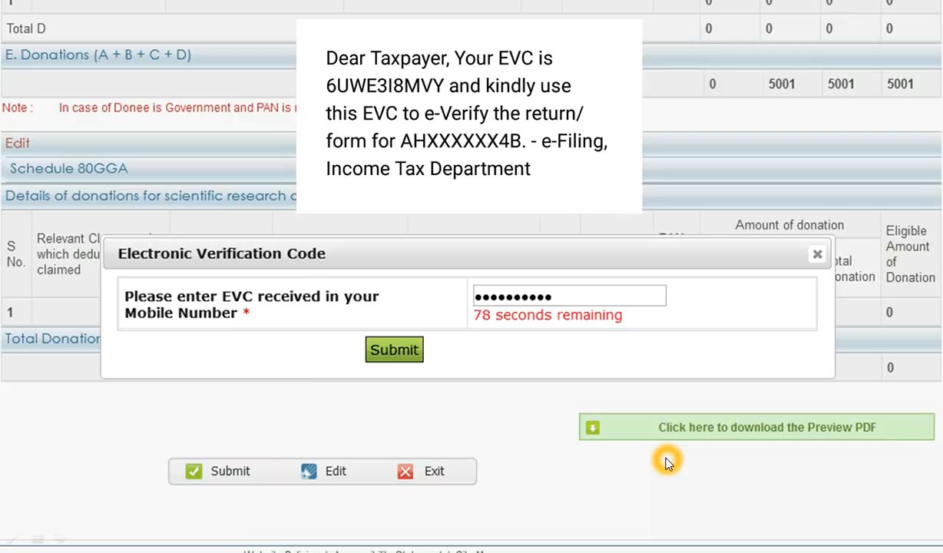
{"action": "left_click", "coordinate": [666, 460]}
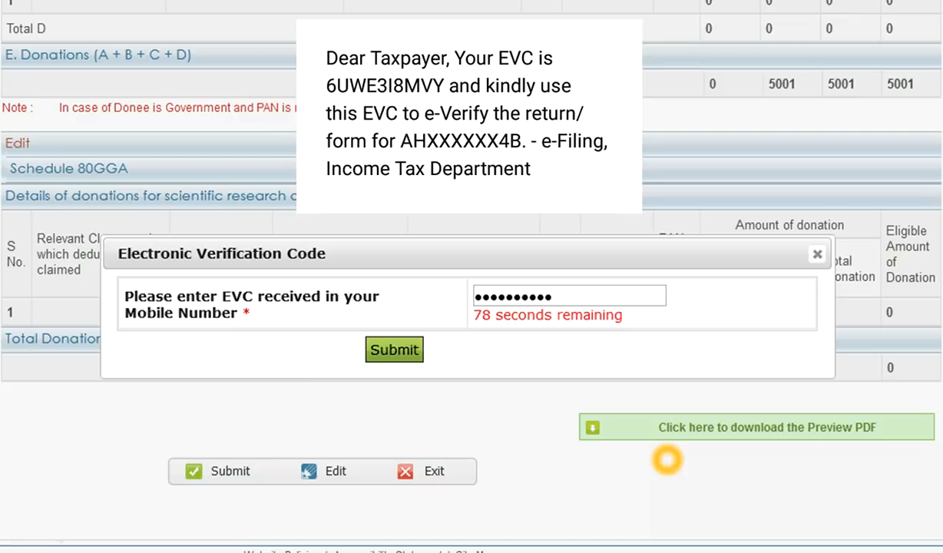